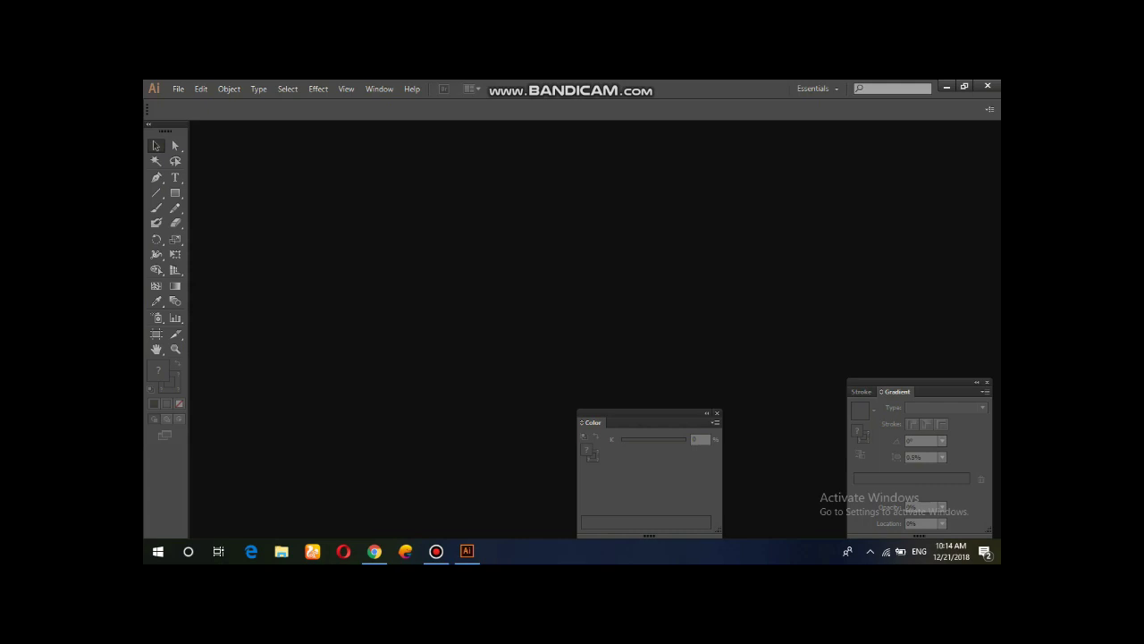
- Close the Color and Gradient panels and create a new 10 in × 2.5 in document
key(F6)
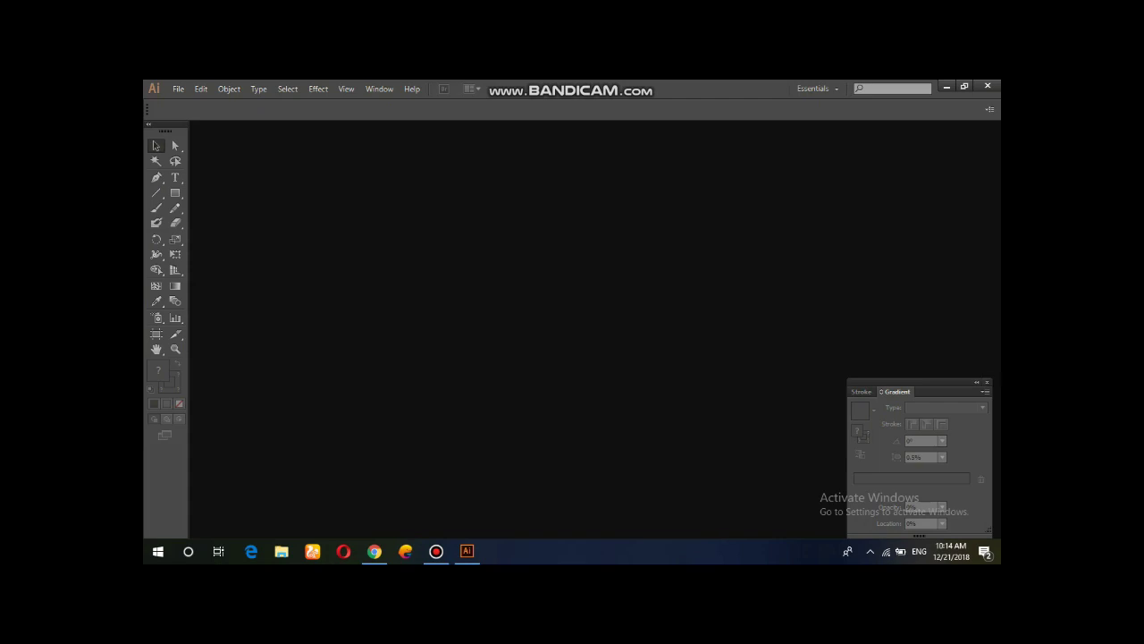
key(ctrl+F9)
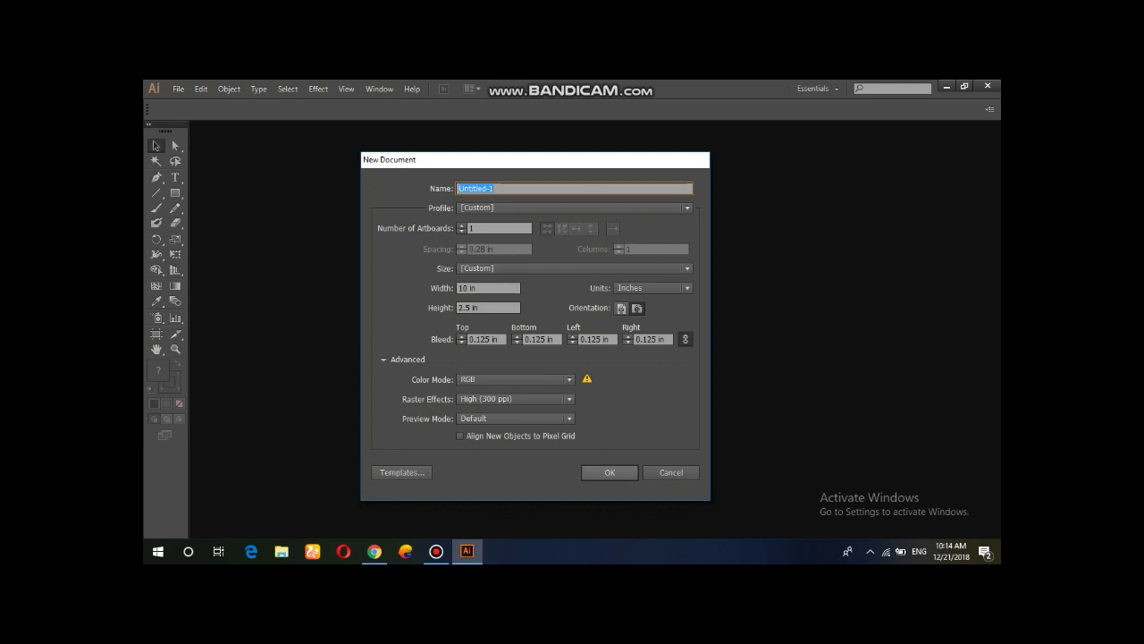
key(Return)
- Scroll around the blank wide artboard of Untitled-1, then bring up the Window menu
scroll(592, 331, down, 1)
scroll(592, 331, down, 1)
scroll(592, 331, up, 1)
scroll(592, 331, up, 3)
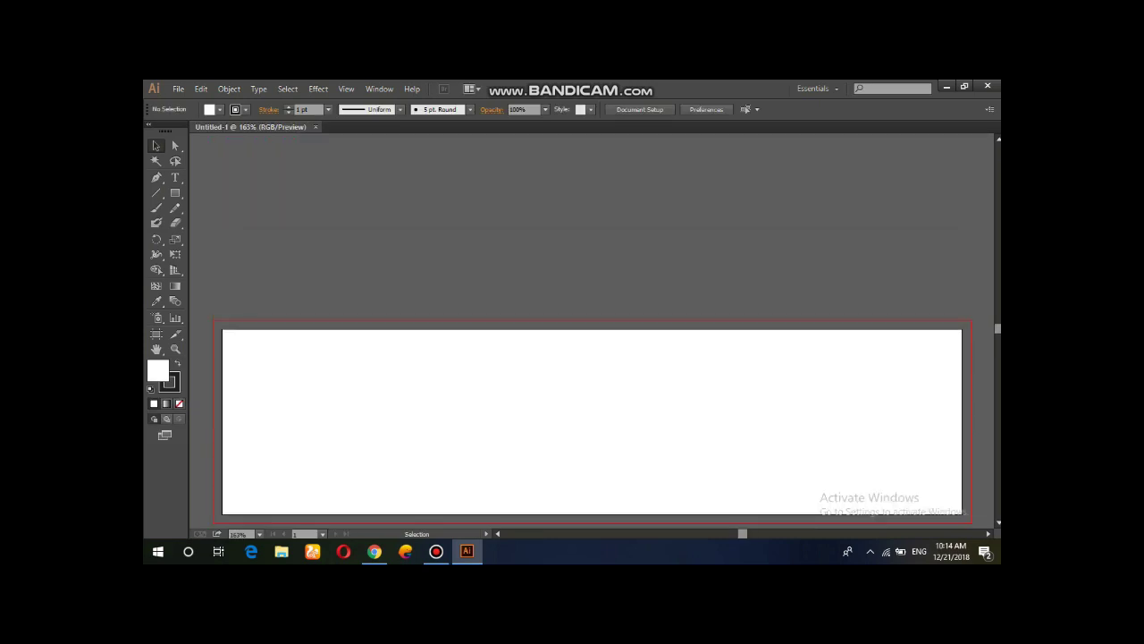
scroll(591, 331, up, 2)
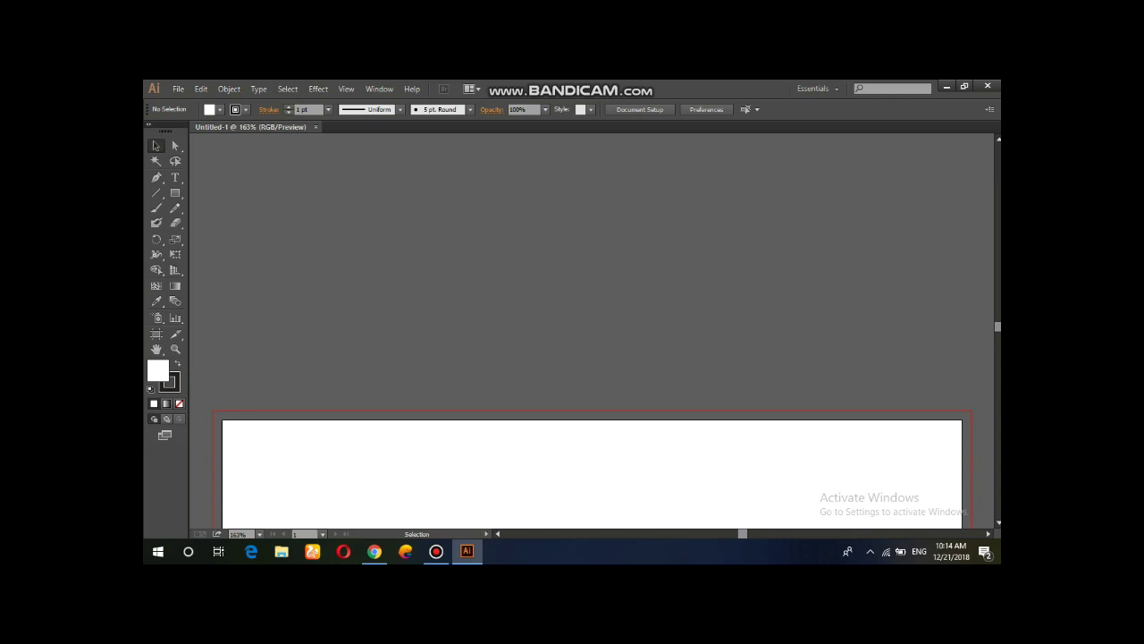
scroll(591, 330, up, 3)
scroll(592, 331, down, 2)
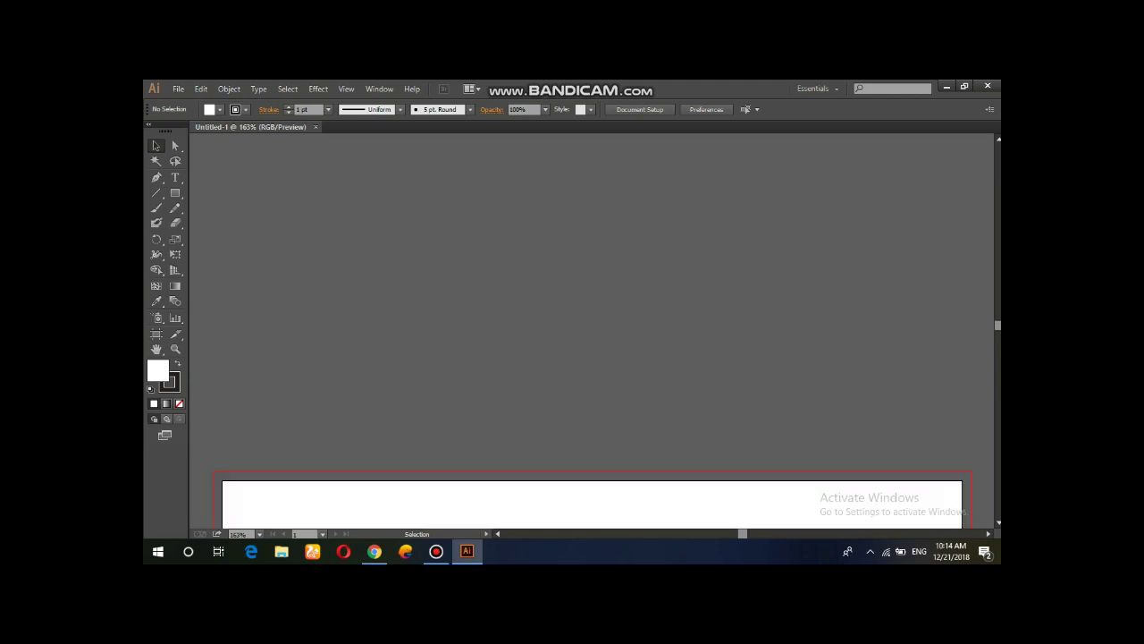
scroll(592, 331, down, 1)
scroll(592, 330, down, 1)
scroll(592, 331, down, 1)
scroll(591, 331, down, 2)
scroll(592, 330, up, 2)
scroll(591, 330, up, 3)
scroll(591, 330, down, 1)
scroll(592, 331, down, 1)
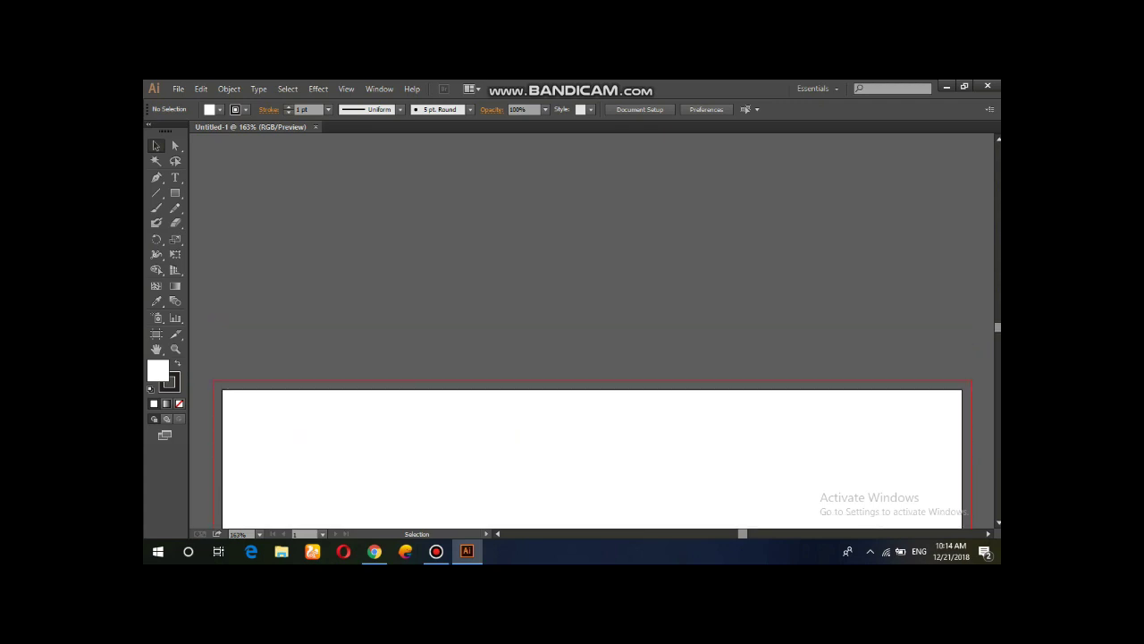
click(379, 88)
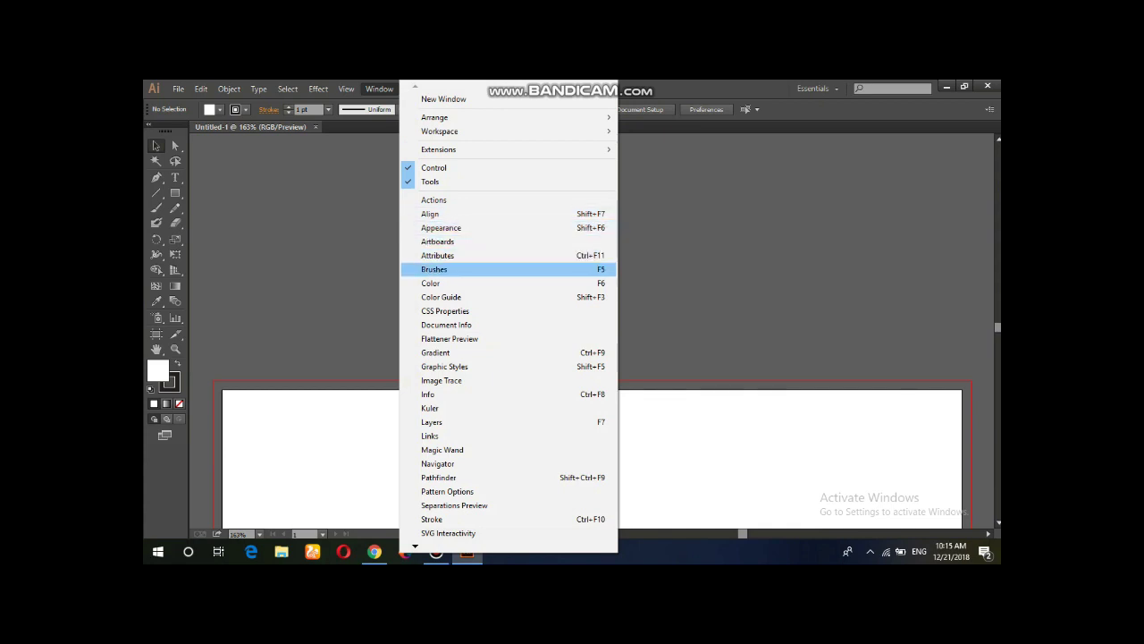
- Show the Color and Gradient panels and dock them together in the right-hand dock
click(433, 282)
mouse_move(644, 413)
mouse_down()
mouse_move(711, 361)
mouse_move(849, 192)
mouse_move(913, 139)
mouse_up()
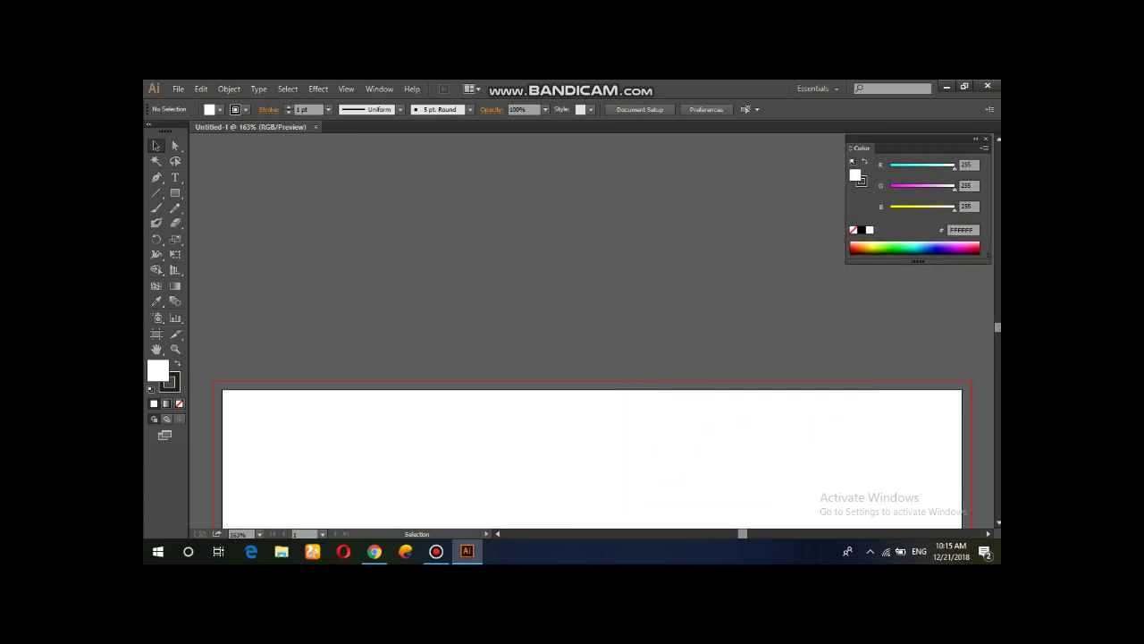
click(379, 88)
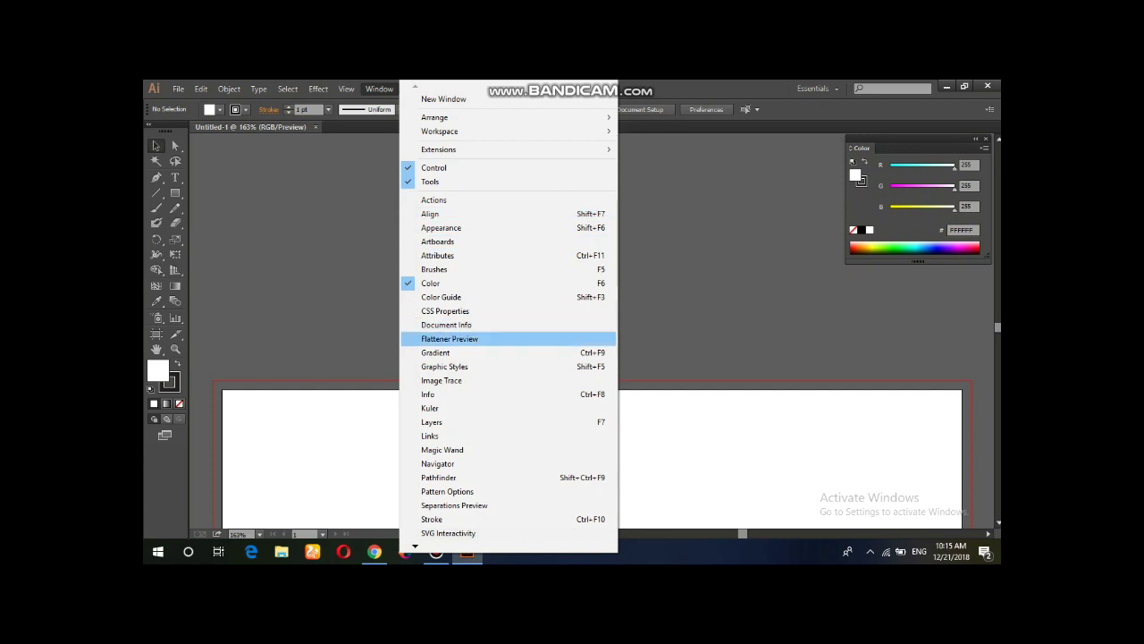
click(465, 352)
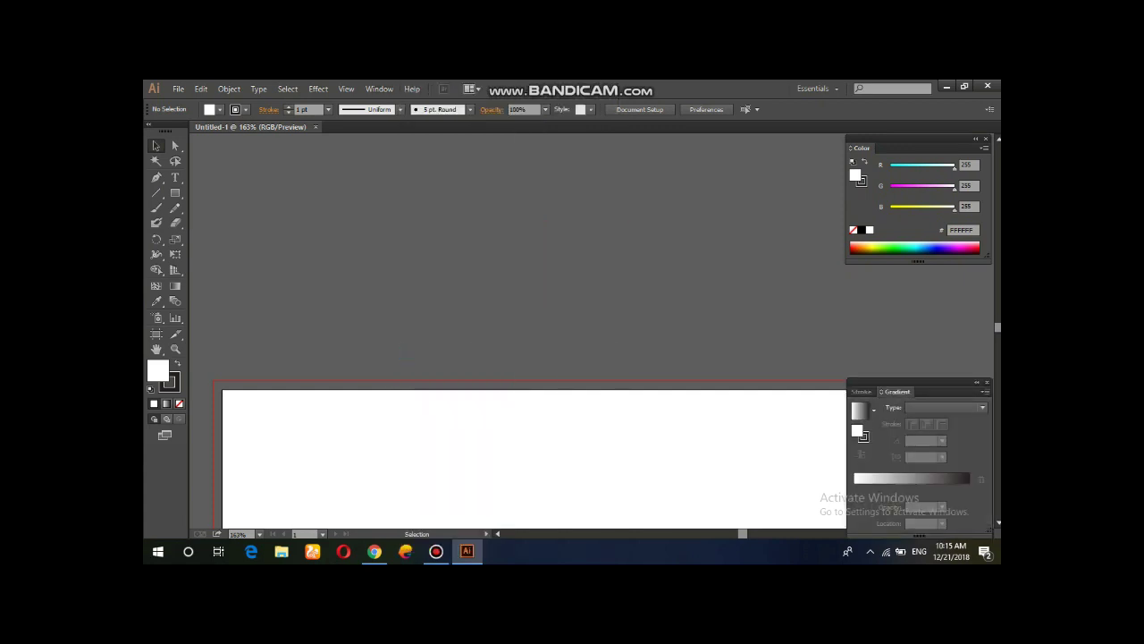
mouse_move(911, 382)
mouse_down()
mouse_move(912, 269)
mouse_move(895, 265)
mouse_up()
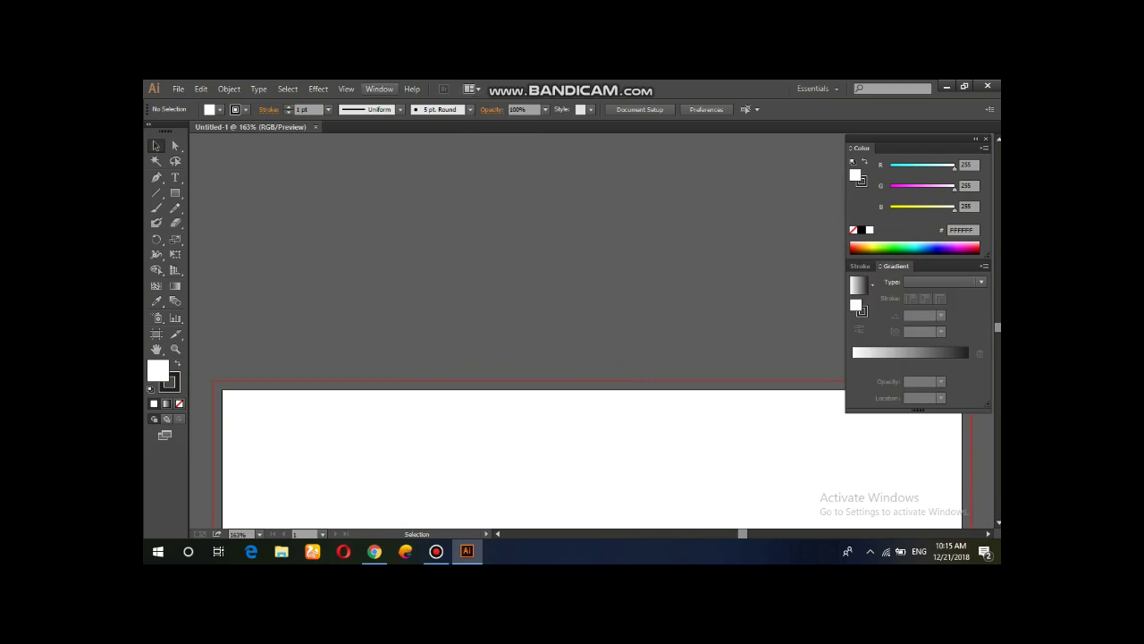
- Show the Layers panel and dock it beneath the Color and Gradient panels
click(379, 89)
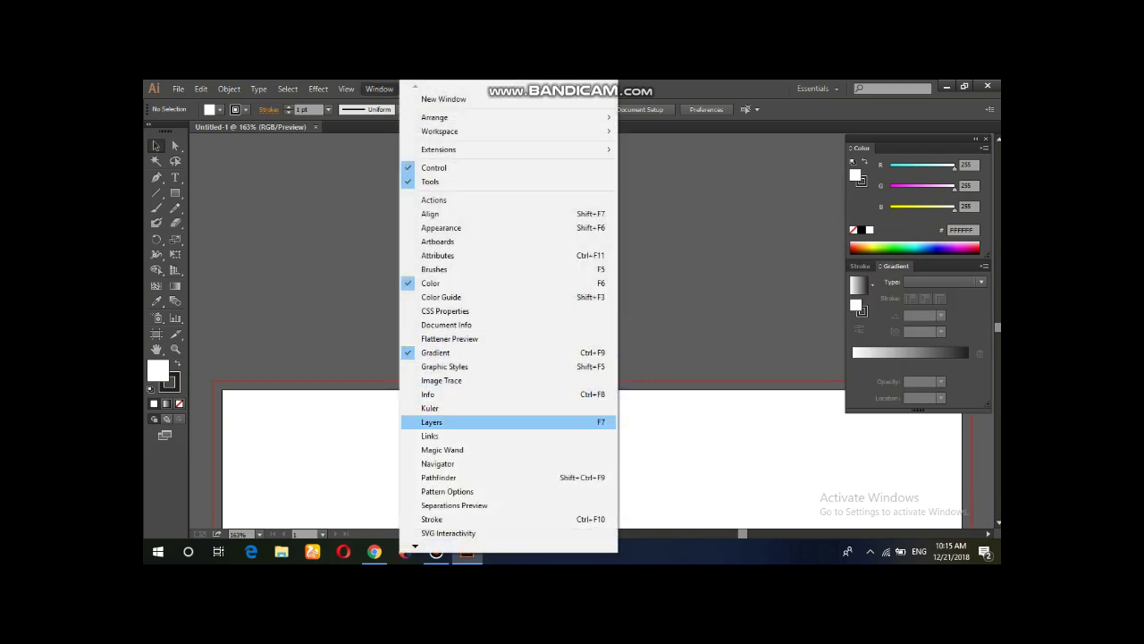
click(432, 422)
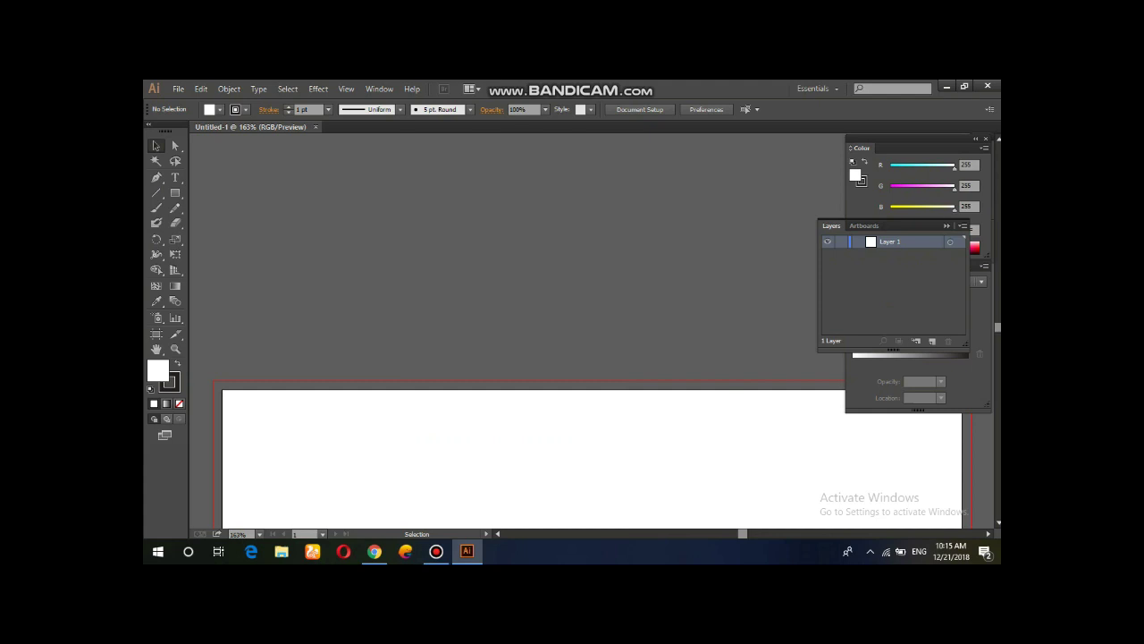
drag(894, 226, 903, 416)
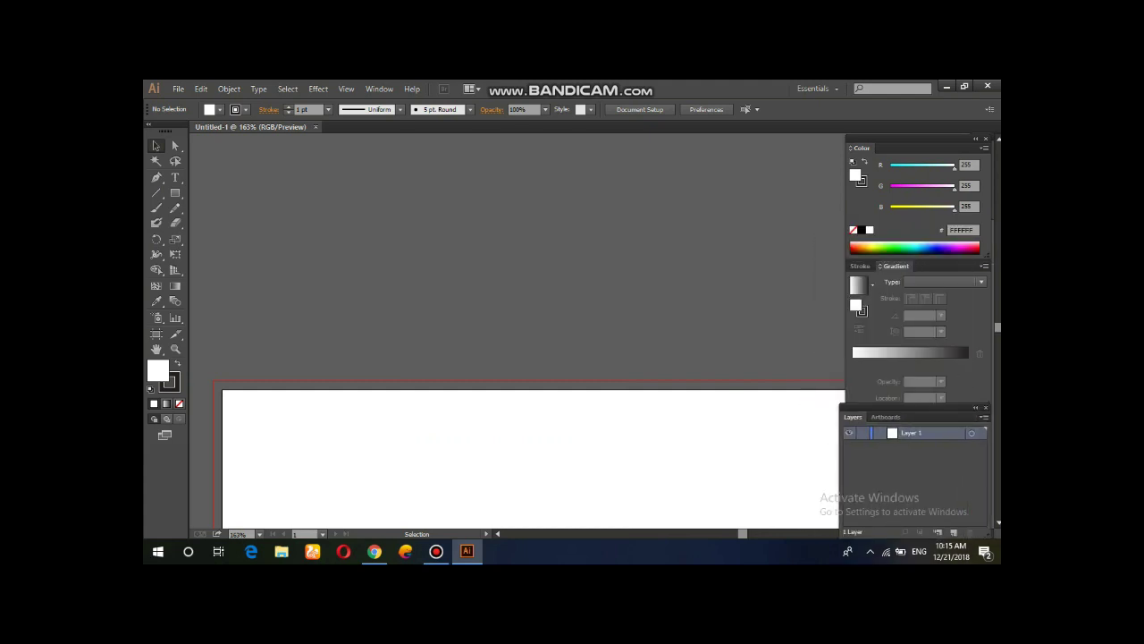
click(379, 89)
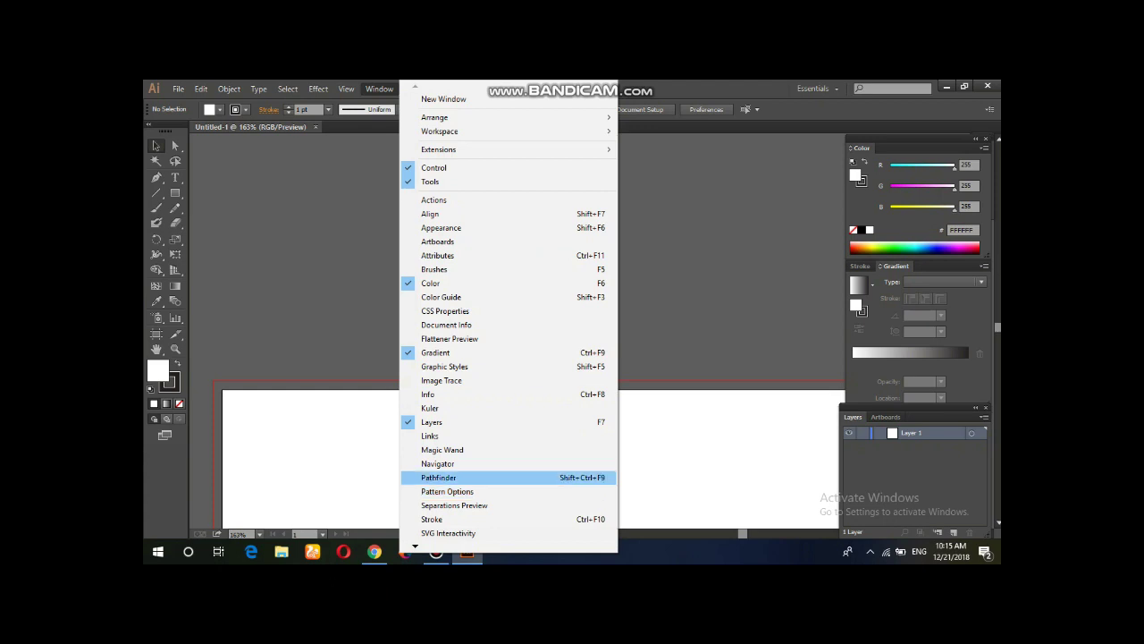
- Show the Pathfinder panel and pull its group out as a floating panel
click(438, 477)
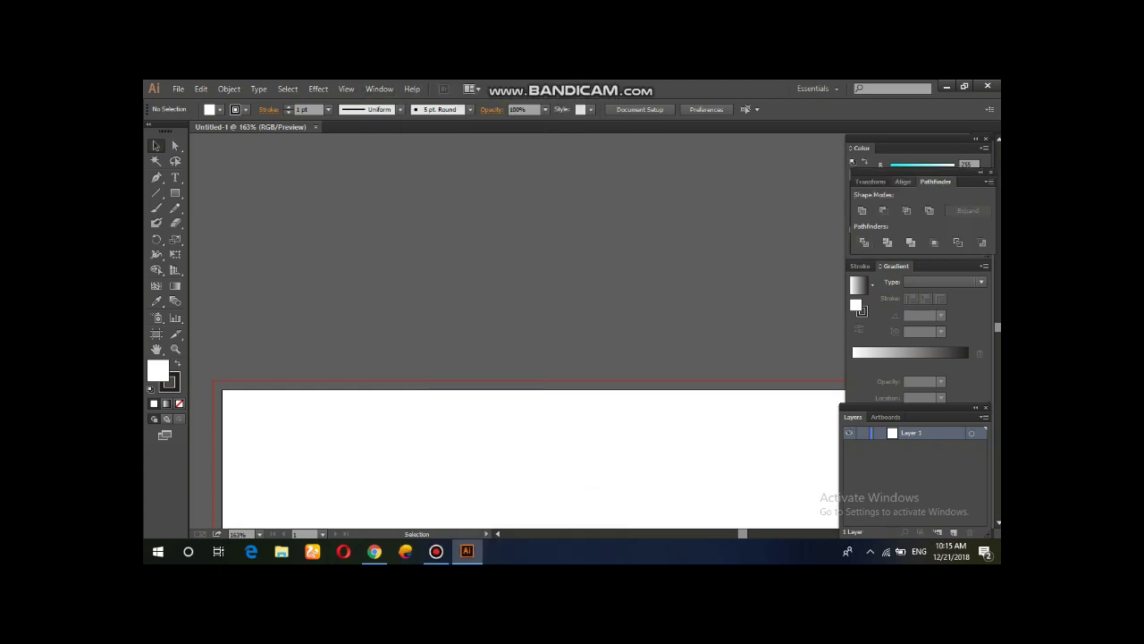
drag(935, 181, 778, 150)
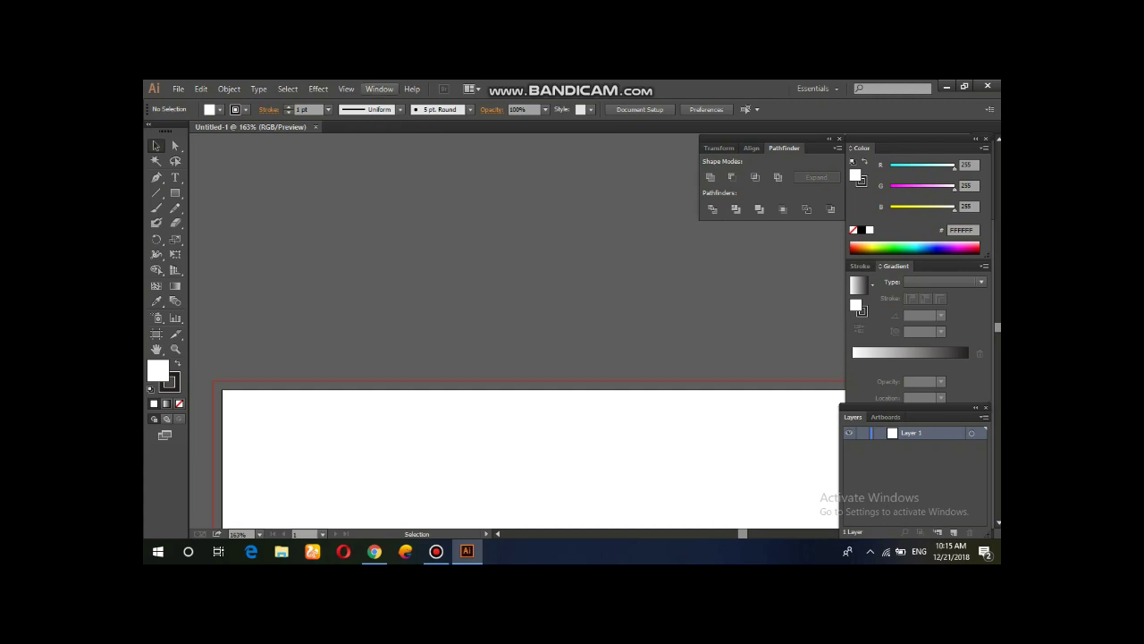
click(379, 88)
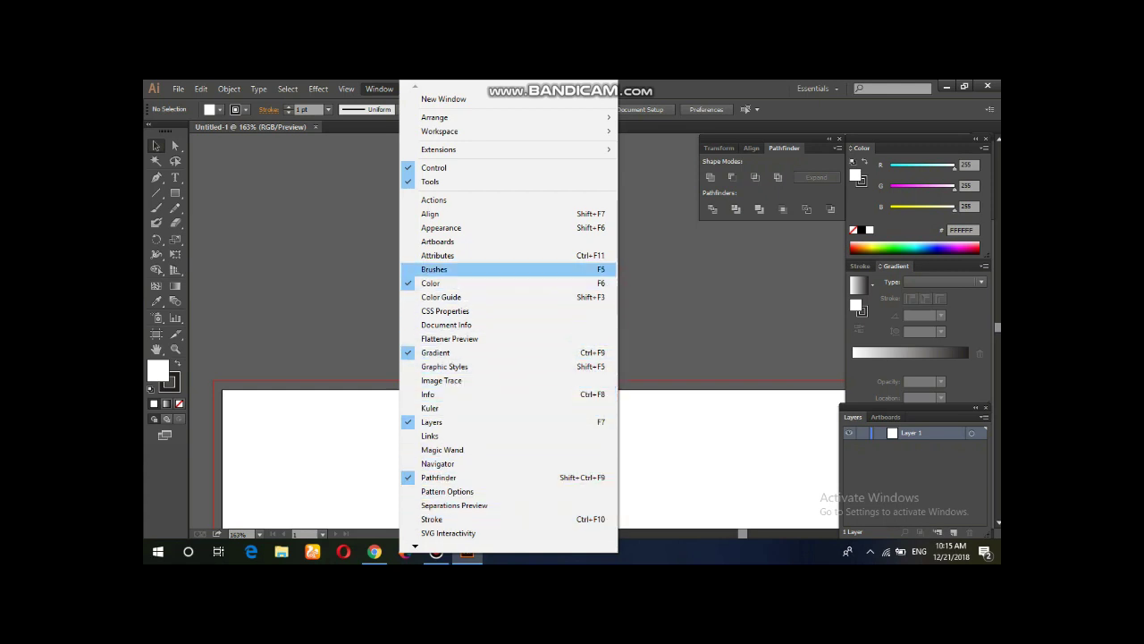
- Show the Brushes panel, moved clear of the Color panel, and bring up Symbols
click(434, 269)
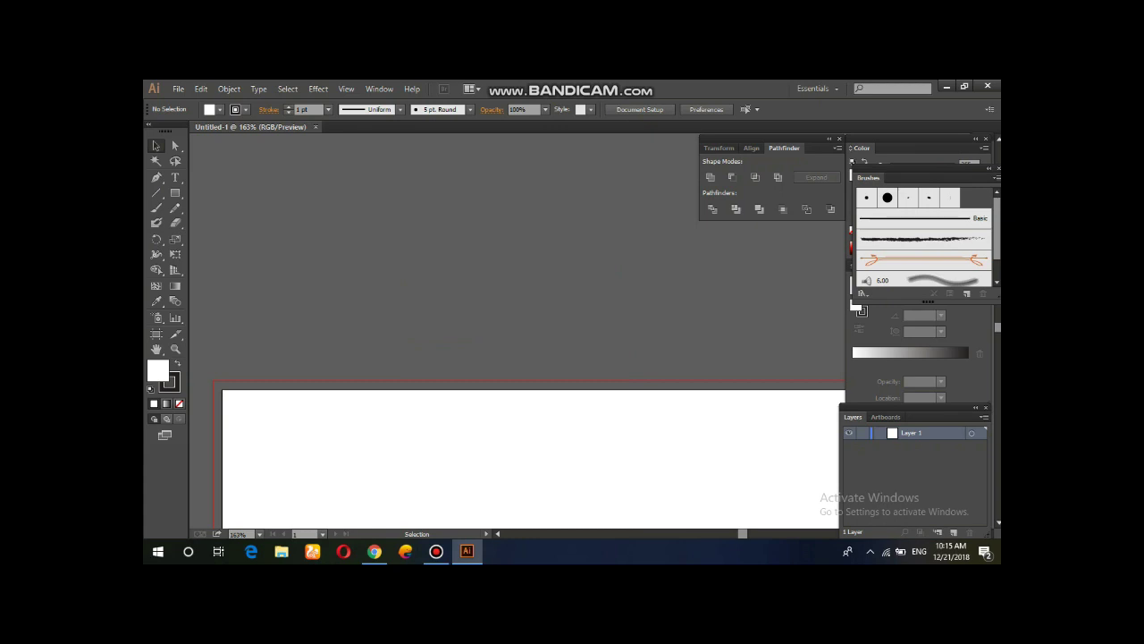
drag(894, 177, 735, 234)
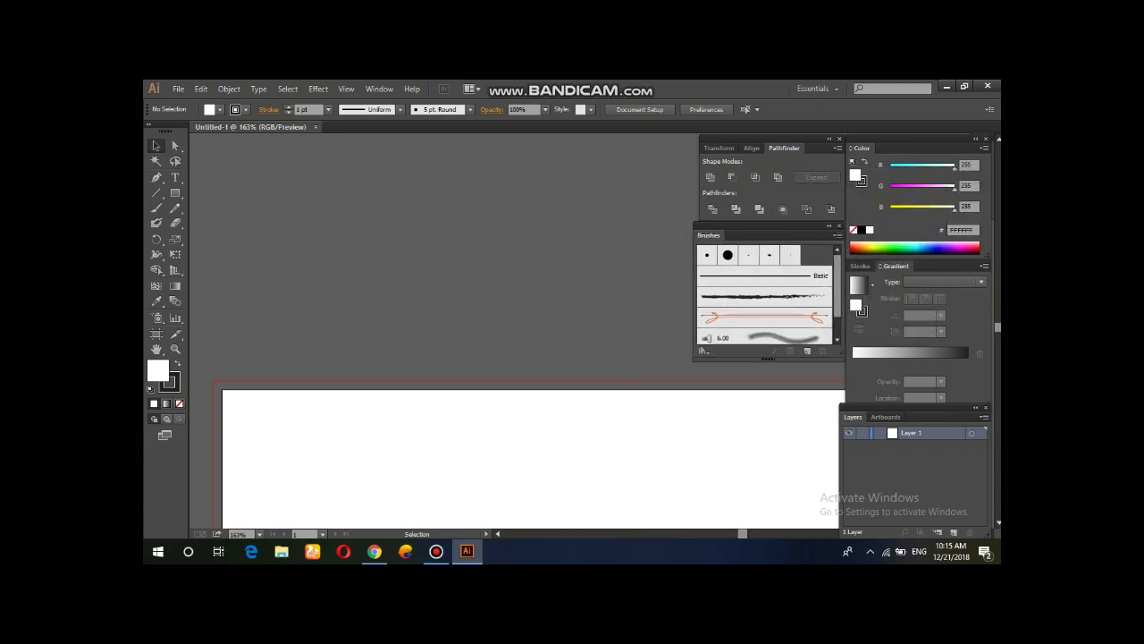
click(379, 88)
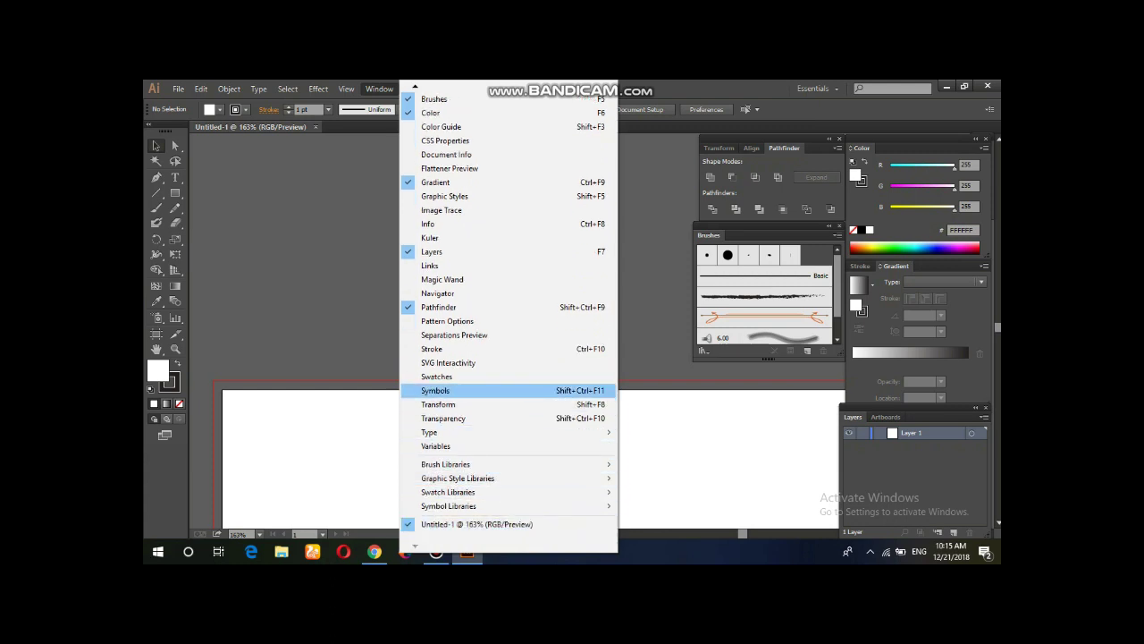
click(447, 389)
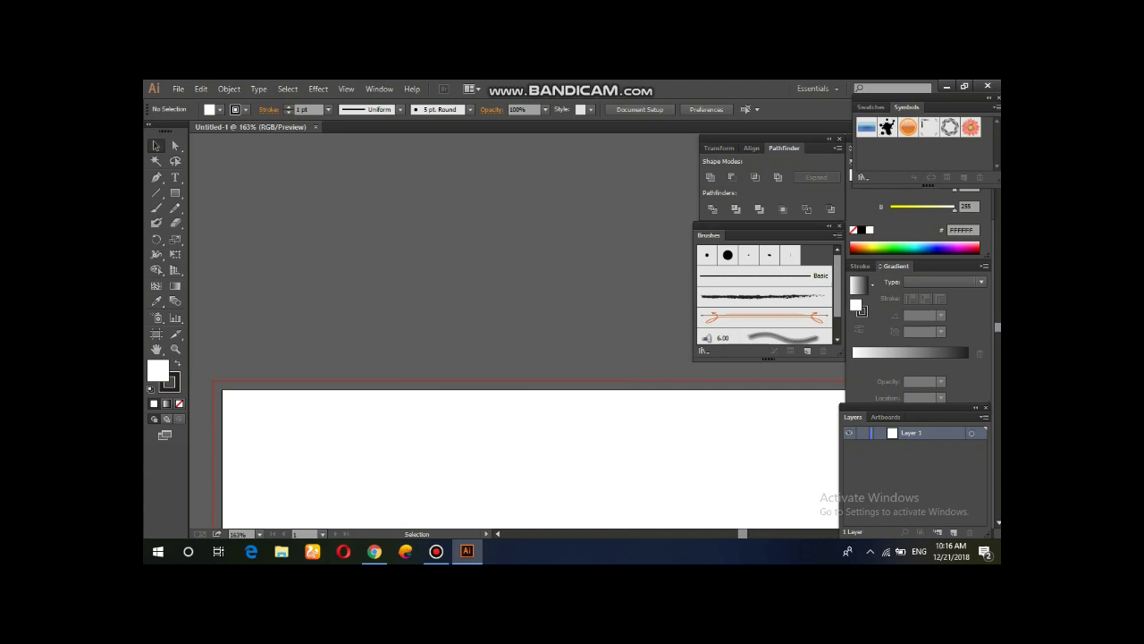
- Float the Symbols panel and attach the Color Guide panel beneath it
mouse_move(906, 106)
mouse_down()
mouse_move(768, 223)
mouse_move(590, 275)
mouse_move(600, 147)
mouse_up()
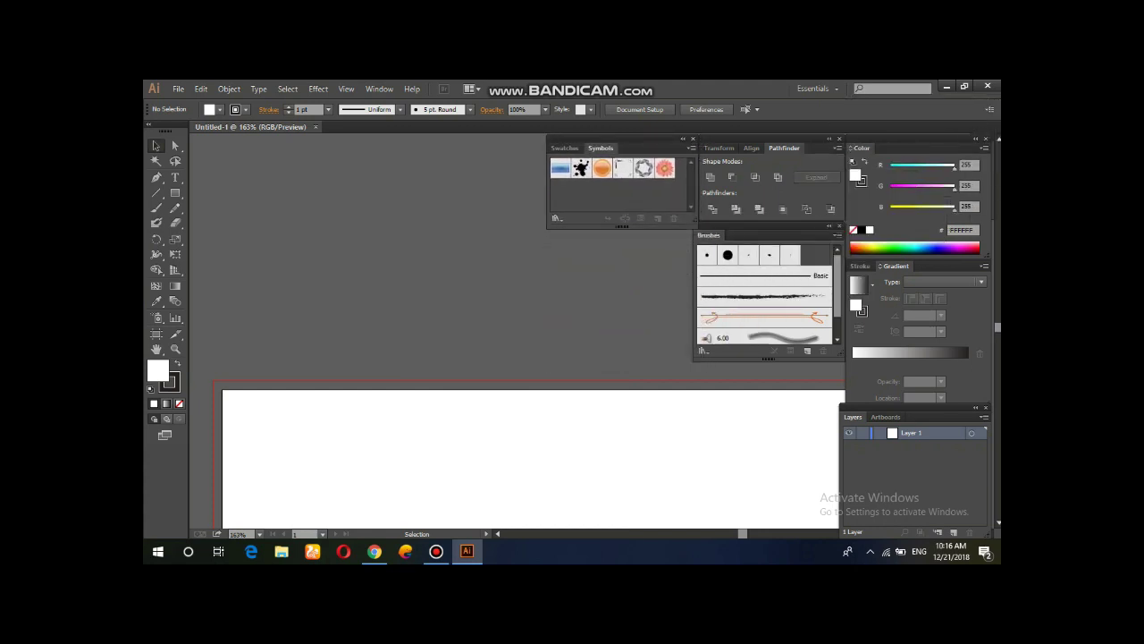
click(379, 89)
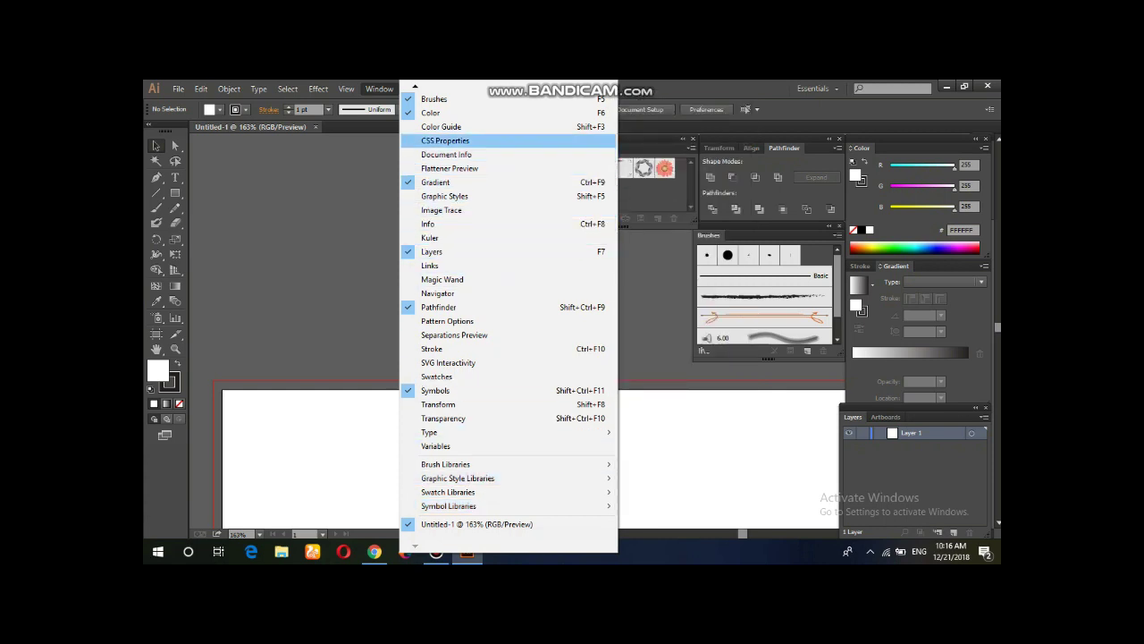
click(440, 126)
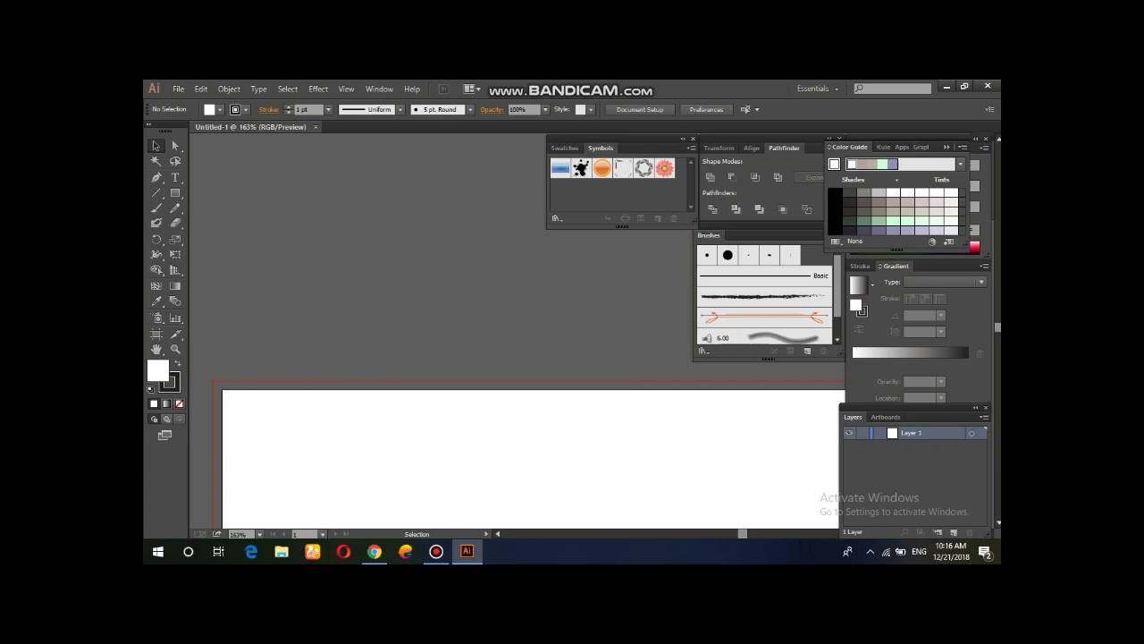
drag(824, 169, 572, 231)
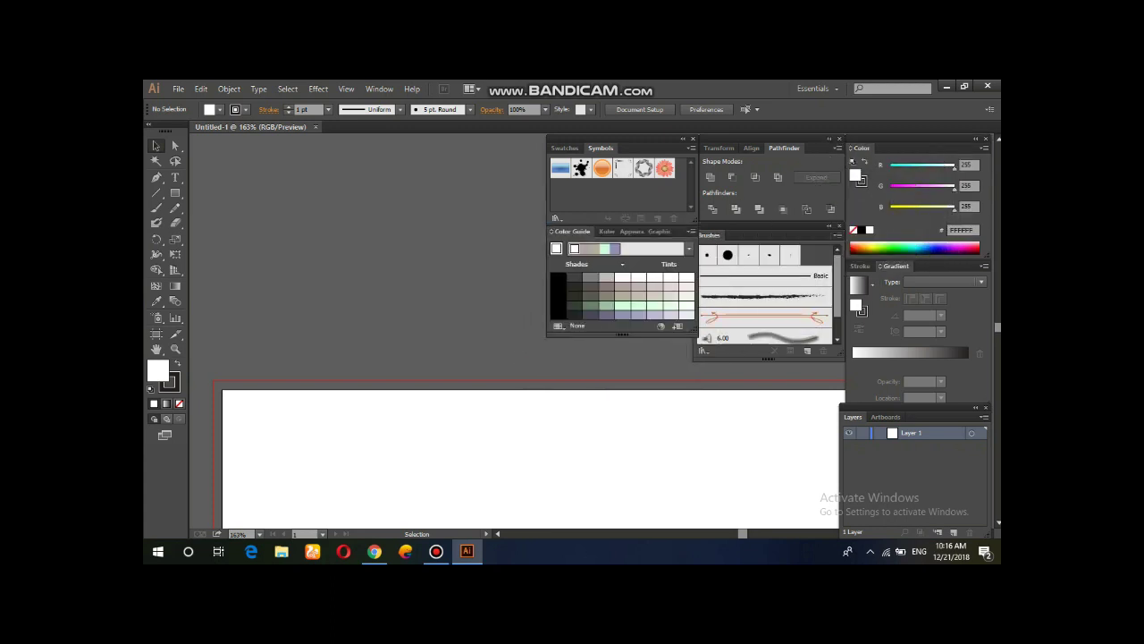
scroll(533, 447, down, 2)
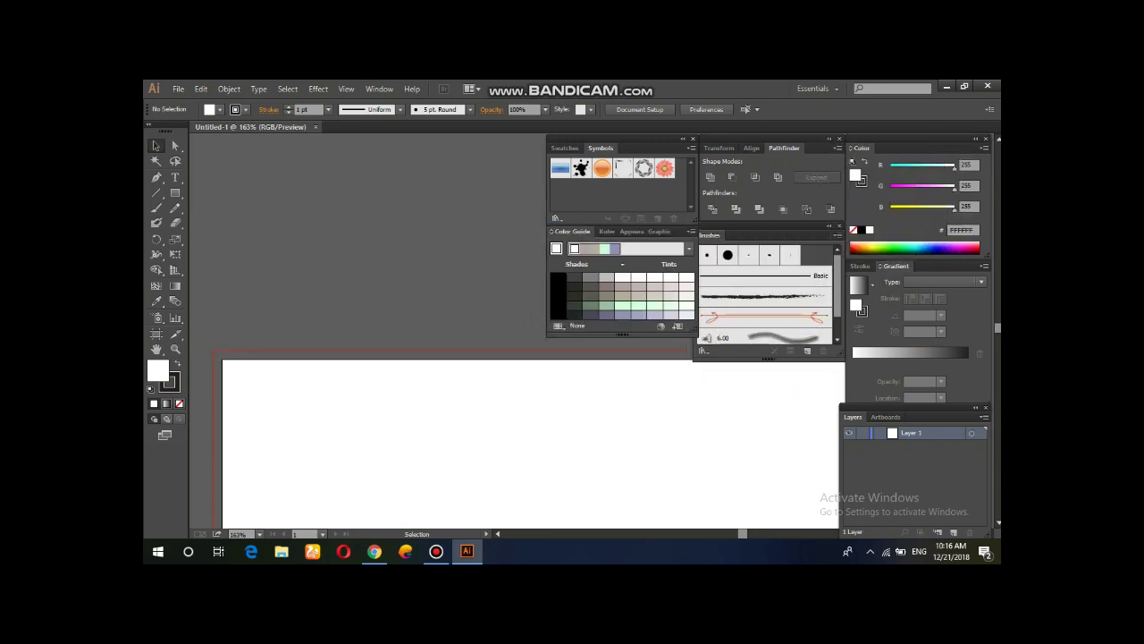
scroll(532, 447, up, 3)
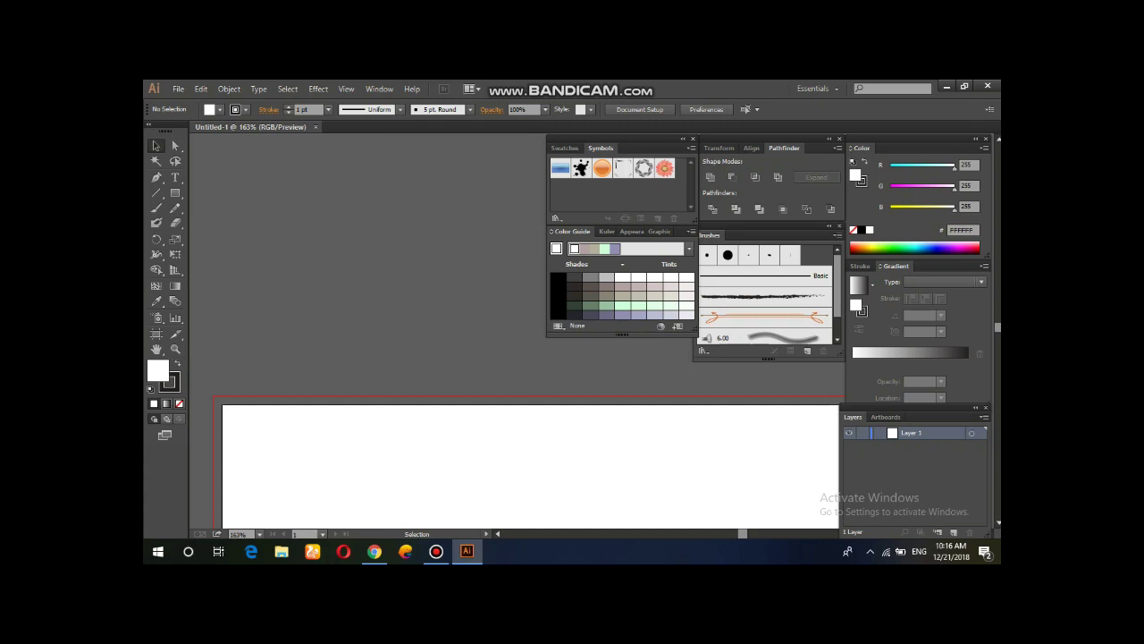
click(379, 88)
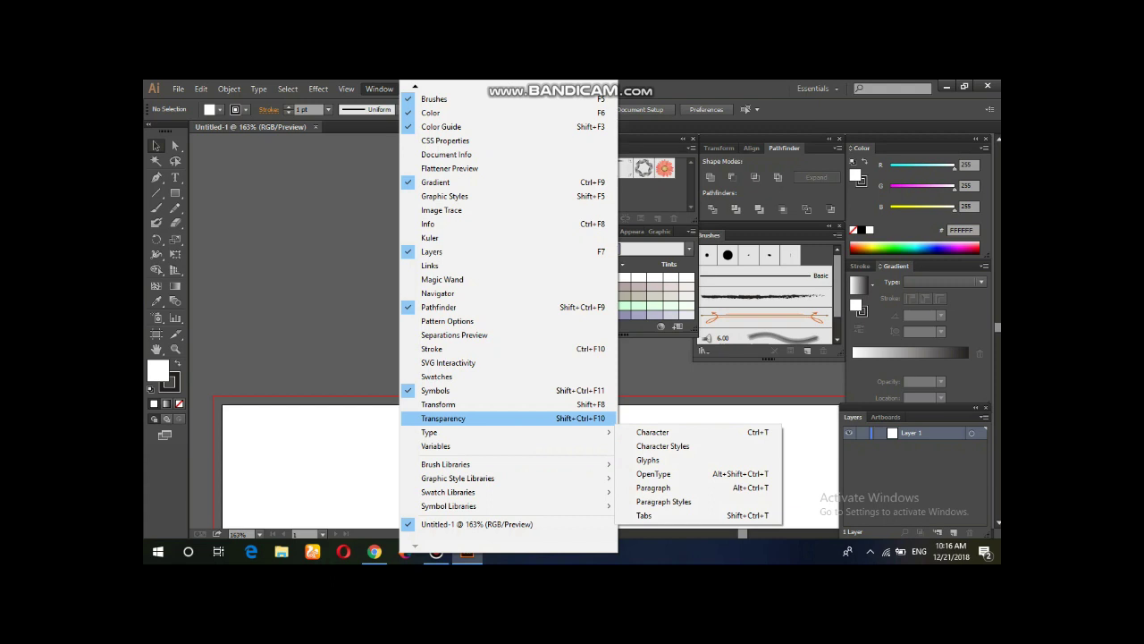
- Float the Transparency panel under Color Guide, then close the Symbols and Color Guide group
click(444, 418)
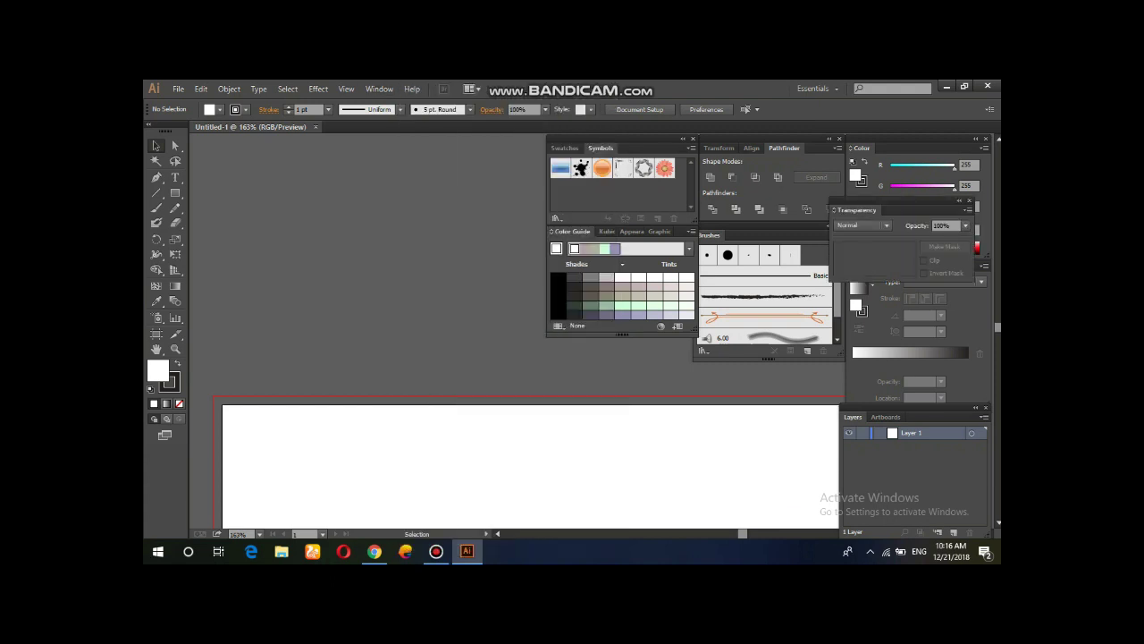
drag(857, 209, 572, 359)
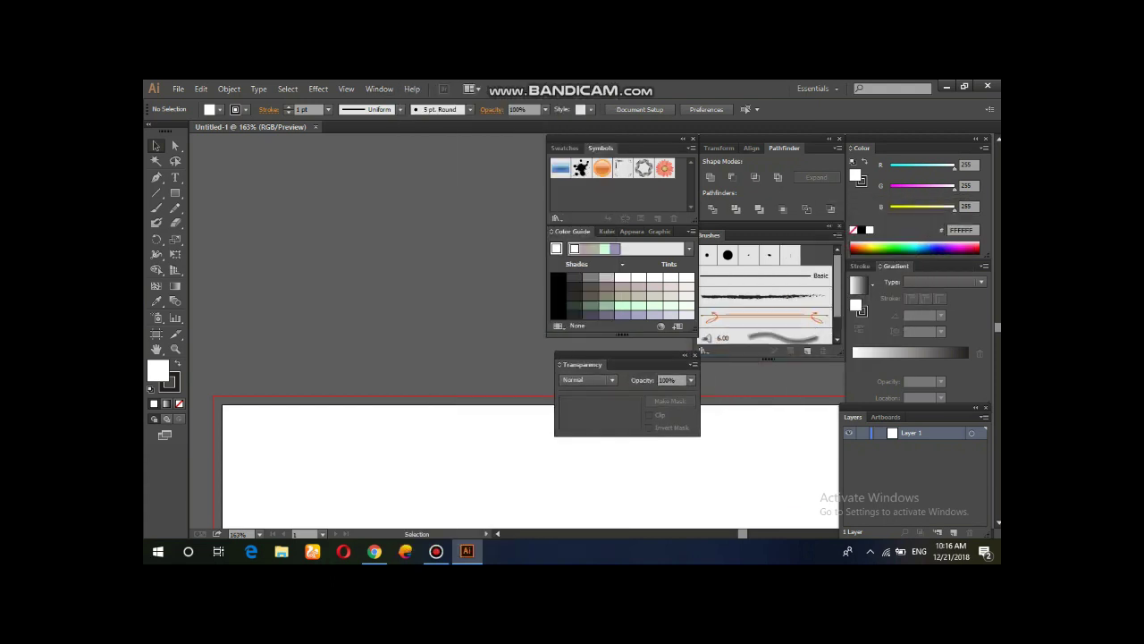
drag(572, 359, 572, 352)
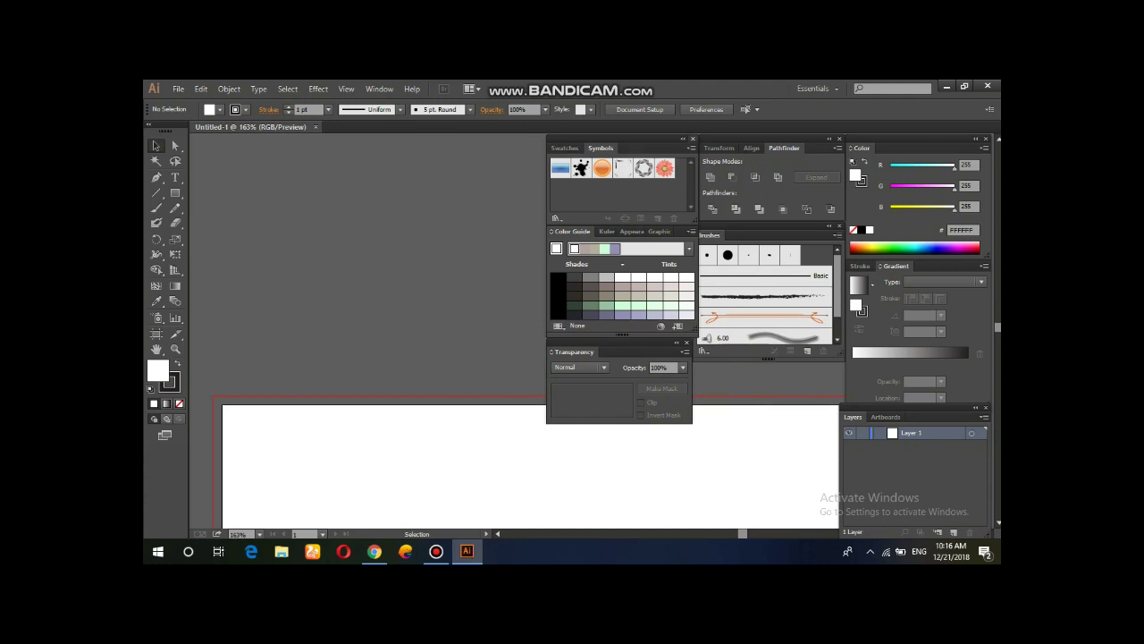
click(693, 139)
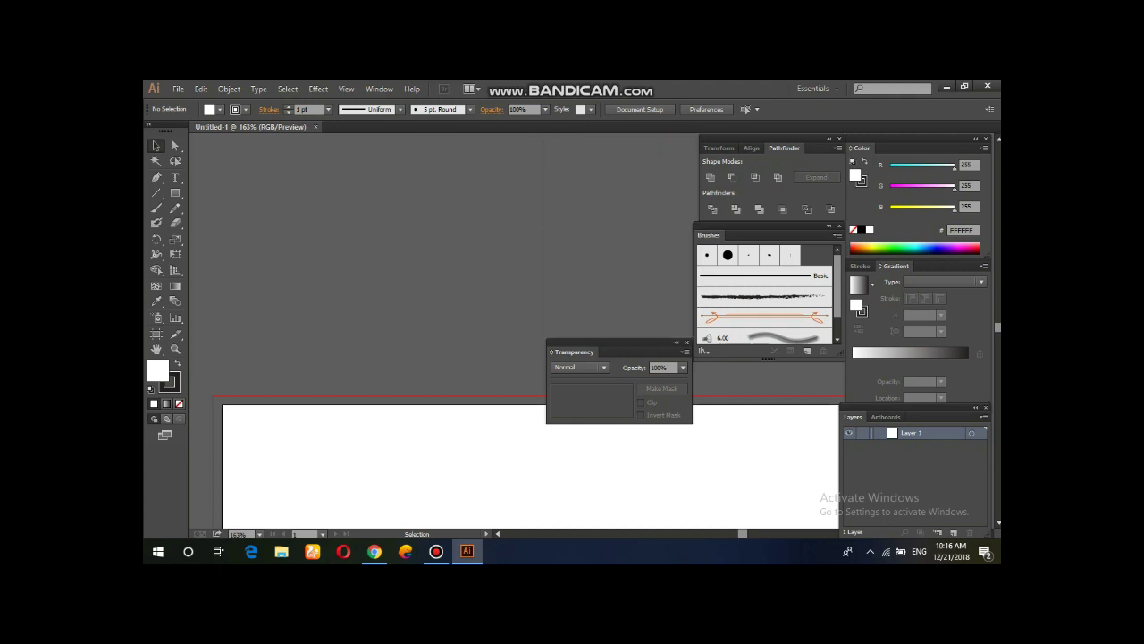
- Close the Transparency, Pathfinder, Brushes, Color/Gradient and Layers panels, leaving the bare artboard
click(687, 342)
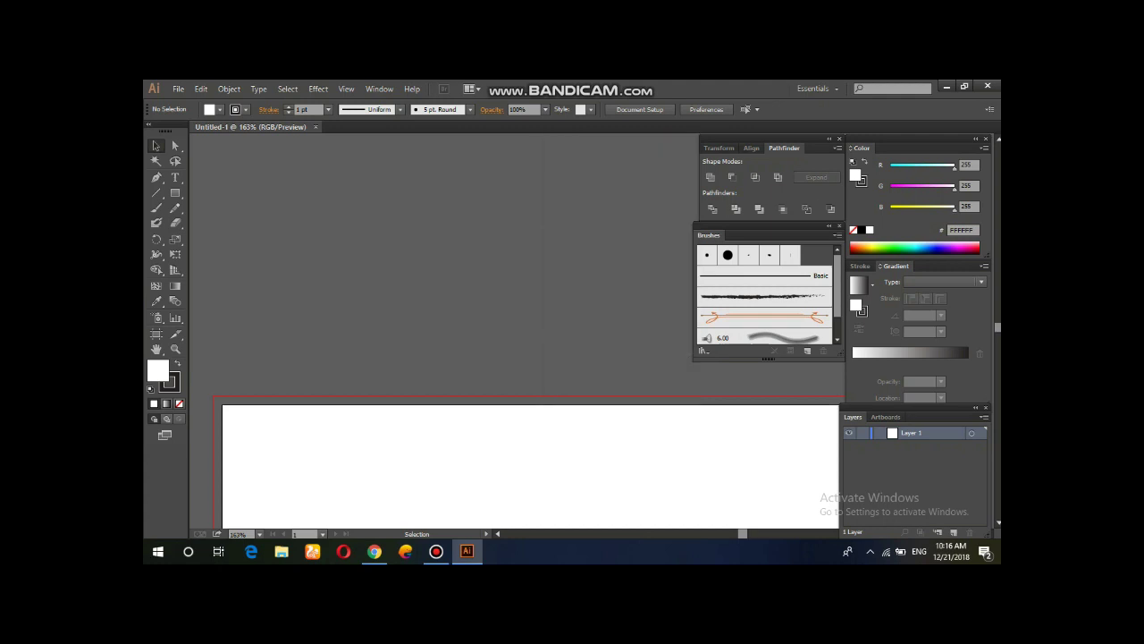
click(840, 138)
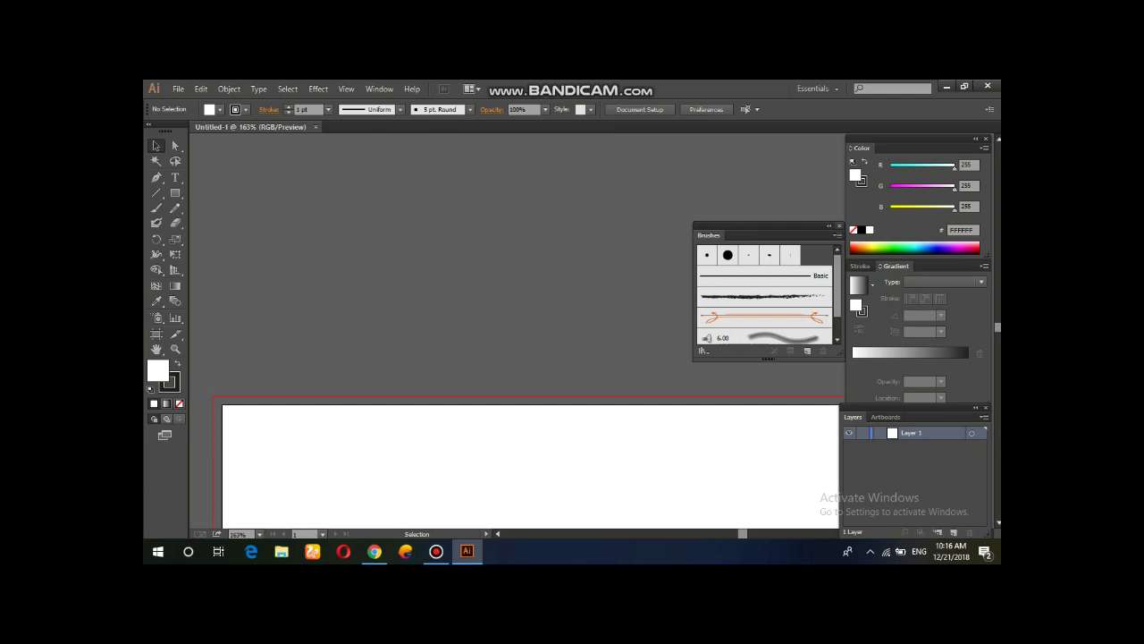
click(839, 226)
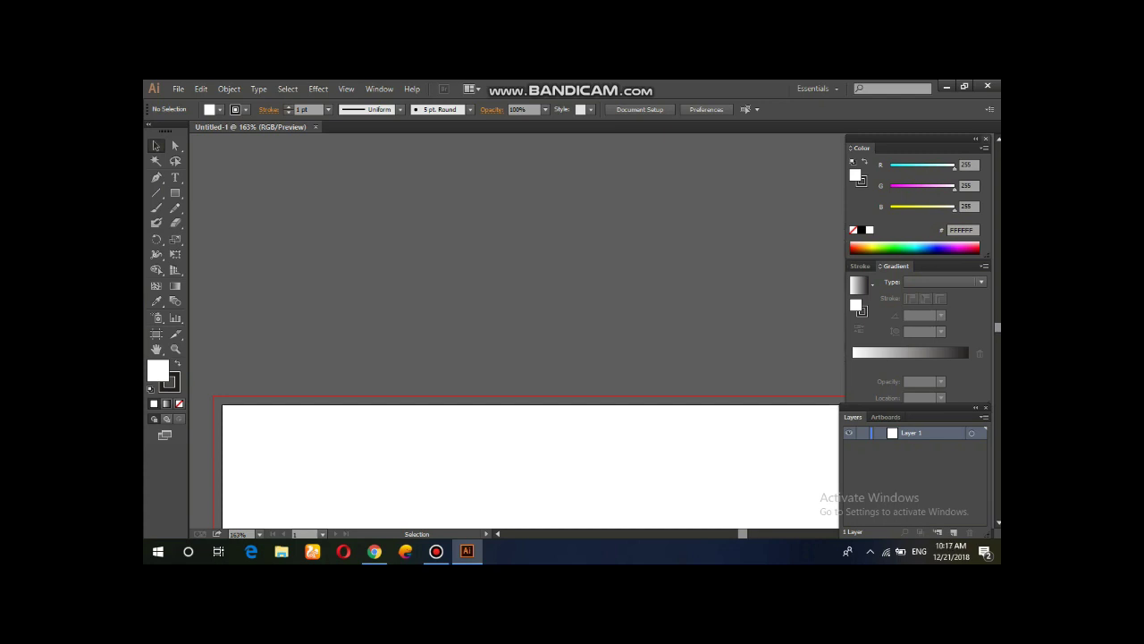
click(986, 139)
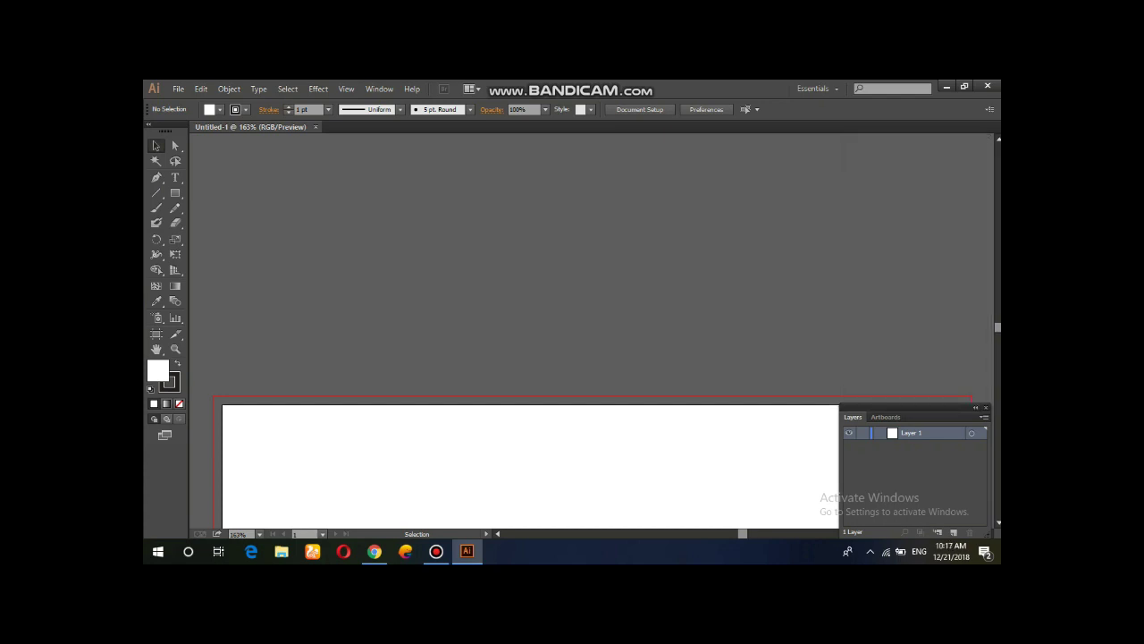
click(985, 407)
scroll(593, 358, down, 1)
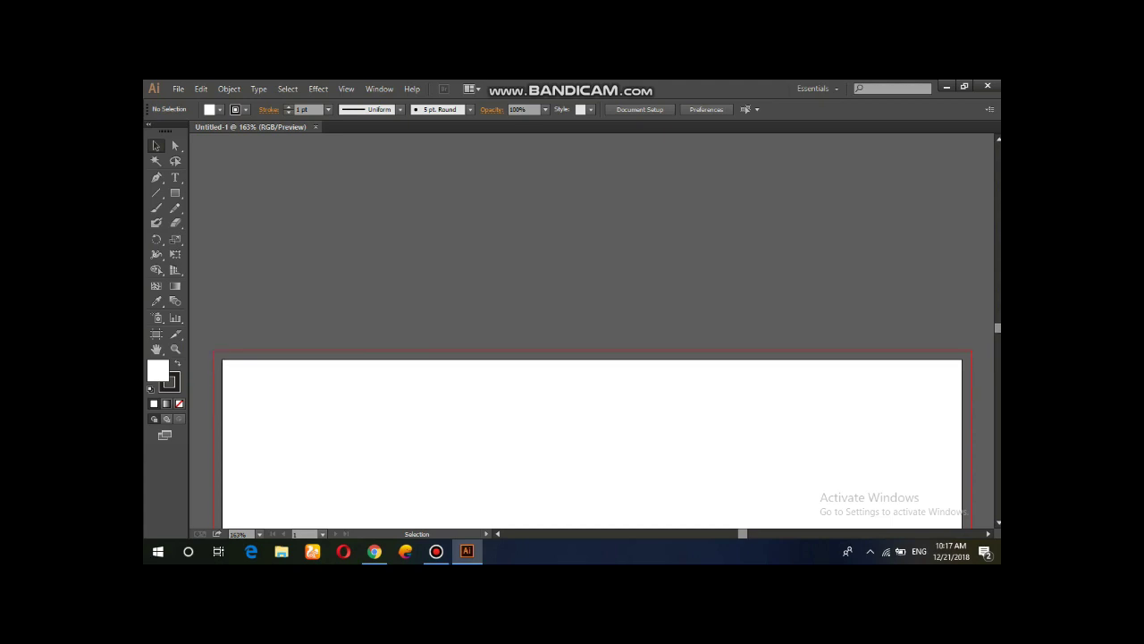
scroll(593, 358, down, 2)
scroll(593, 358, down, 2)
scroll(593, 358, down, 1)
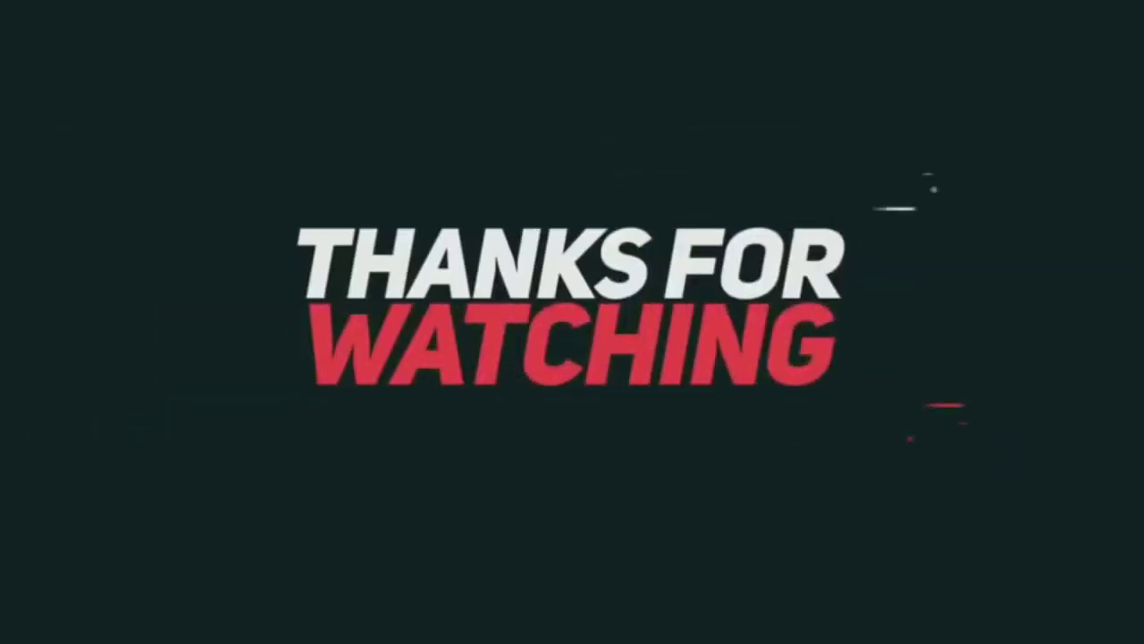